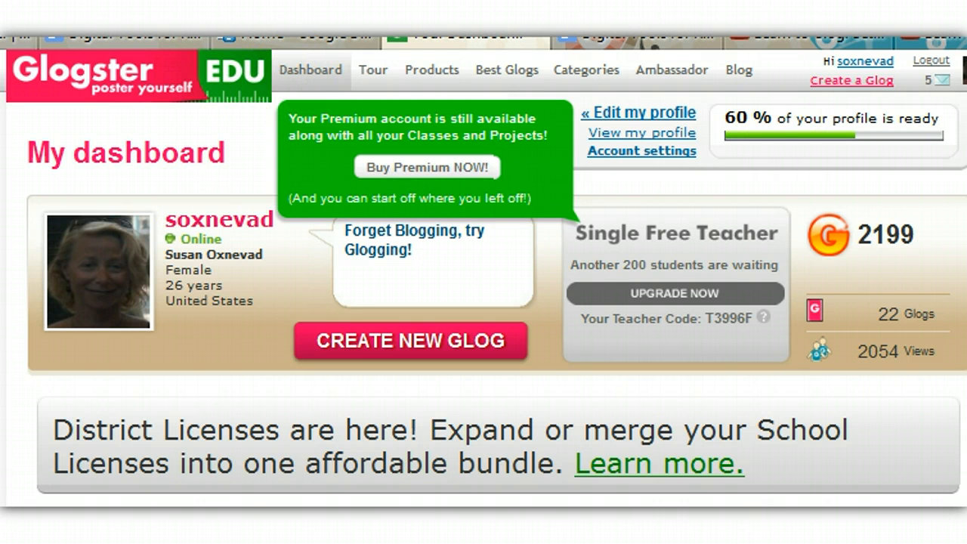
# - Open the unfinished Sesame Street glog for editing
pyautogui.scroll(-4, 483, 272)
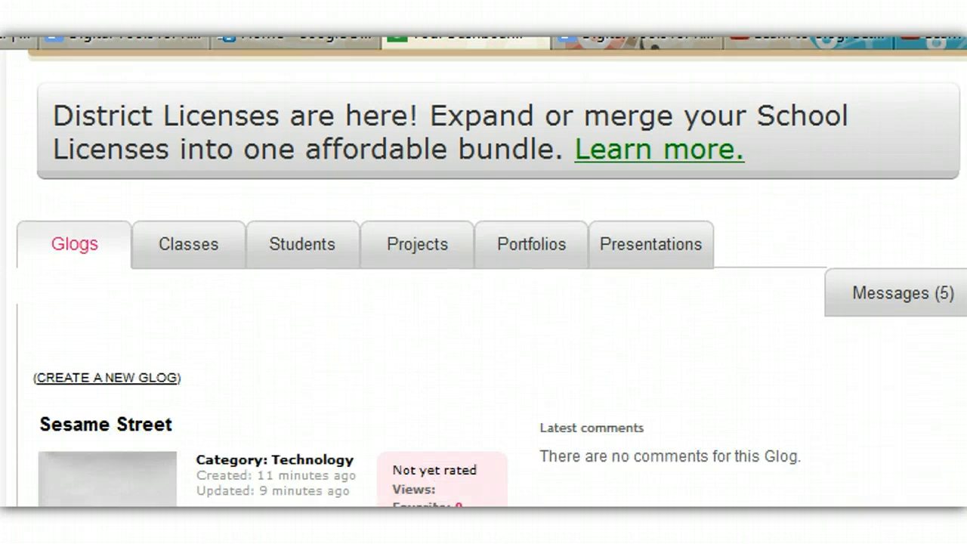
pyautogui.scroll(-3, 484, 272)
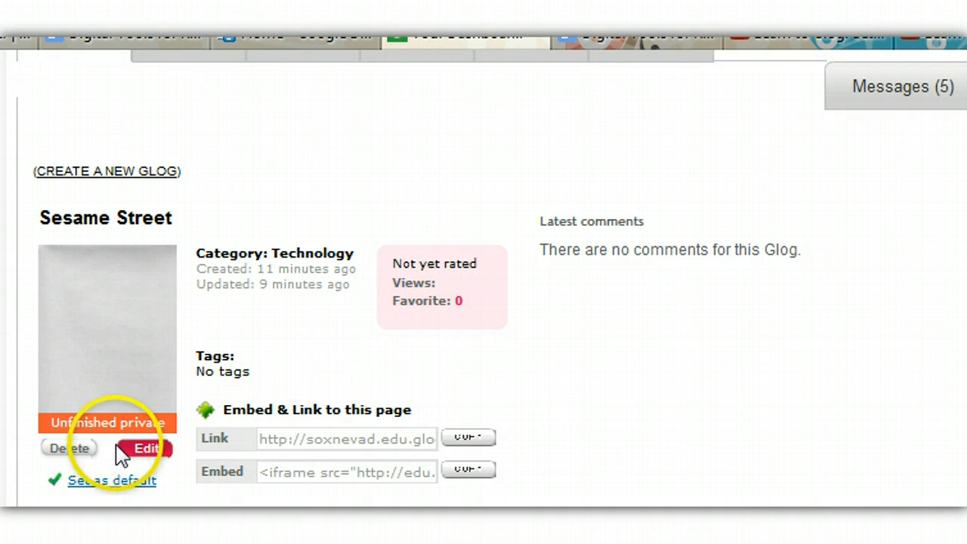
pyautogui.click(139, 451)
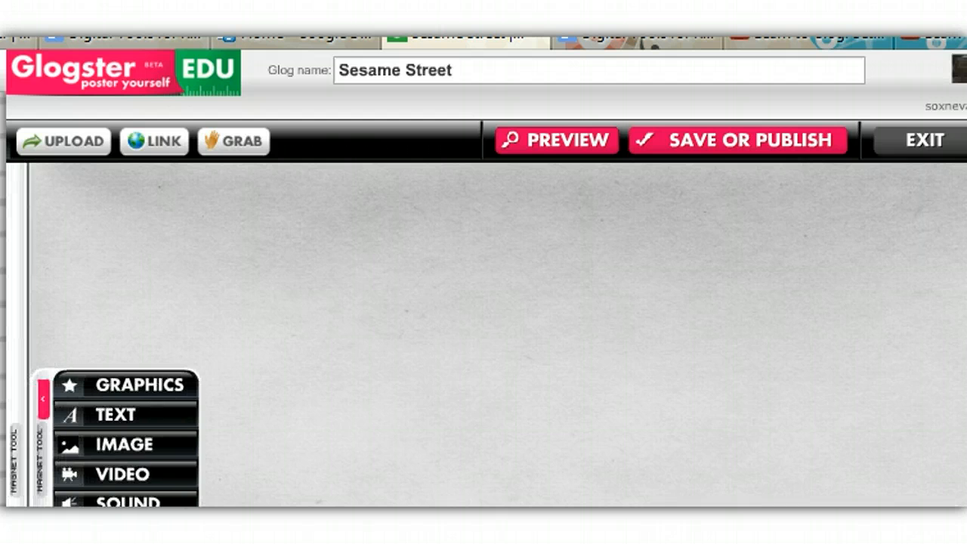
# - Move the magnet tool palette higher up on the glog canvas
pyautogui.scroll(-1, 483, 278)
pyautogui.scroll(-5, 483, 278)
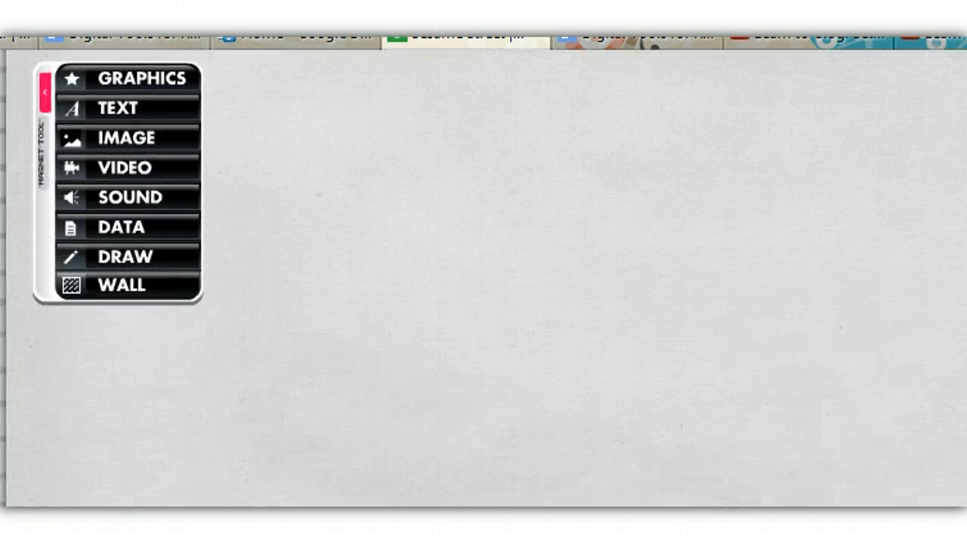
pyautogui.scroll(5, 483, 278)
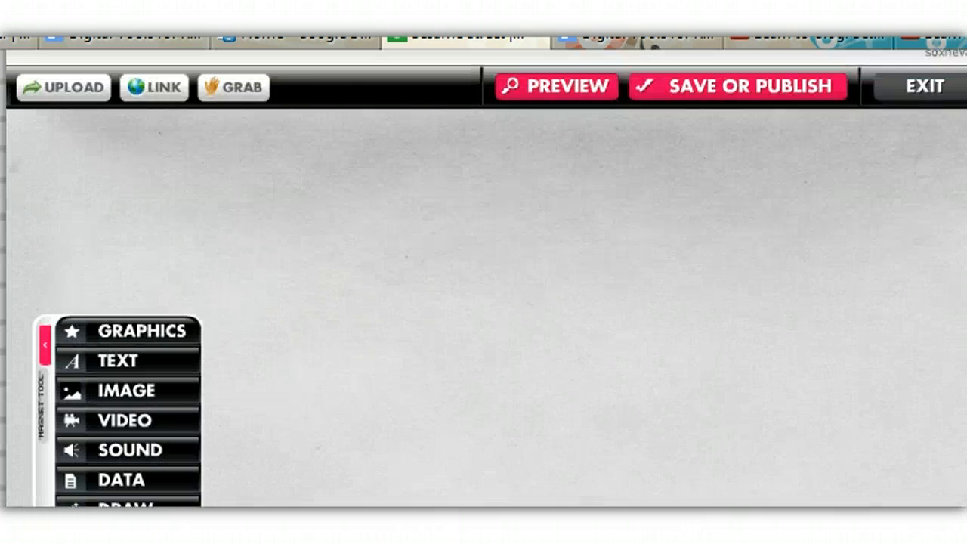
pyautogui.scroll(-1, 484, 278)
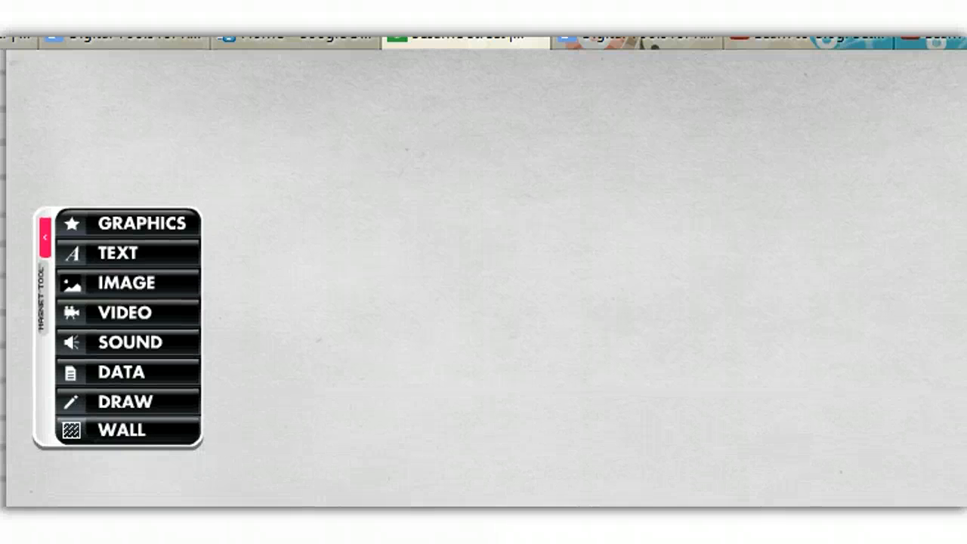
pyautogui.moveTo(38, 302); pyautogui.dragTo(38, 151)
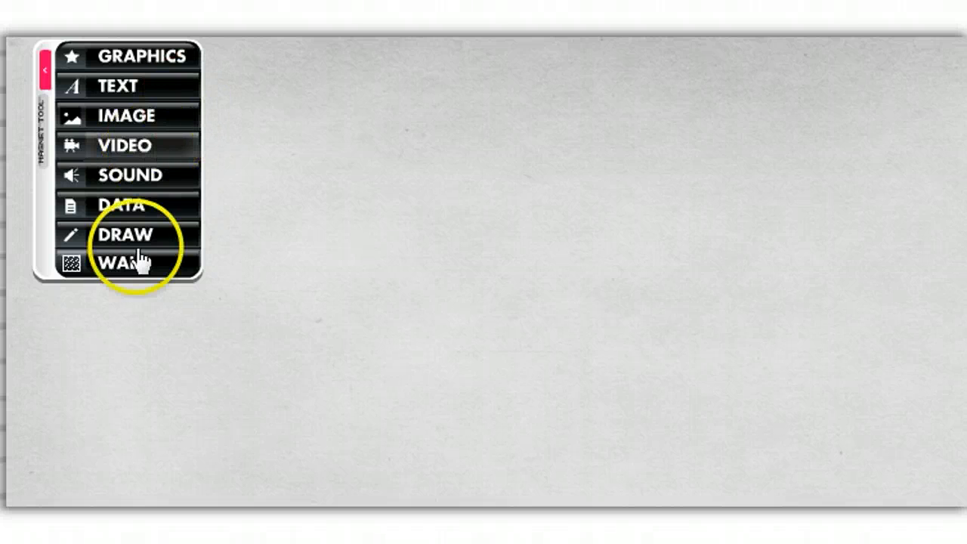
# - Open the SchoolTube videos collection for adding a video to the glog
pyautogui.click(140, 151)
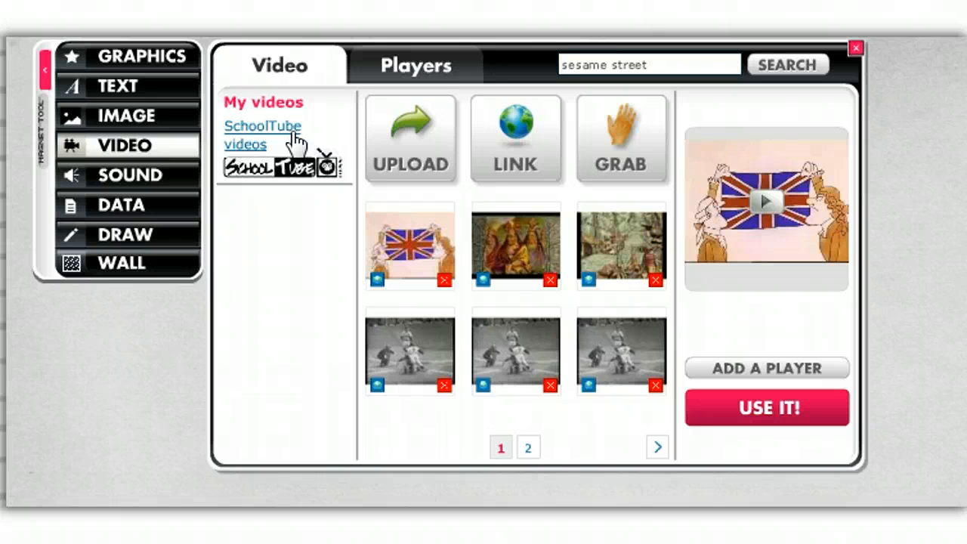
pyautogui.click(513, 134)
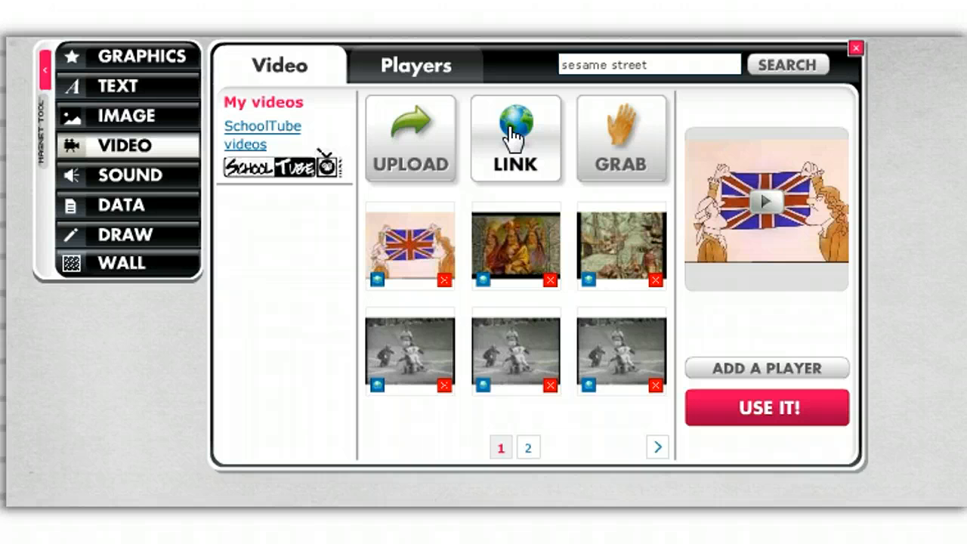
pyautogui.click(253, 125)
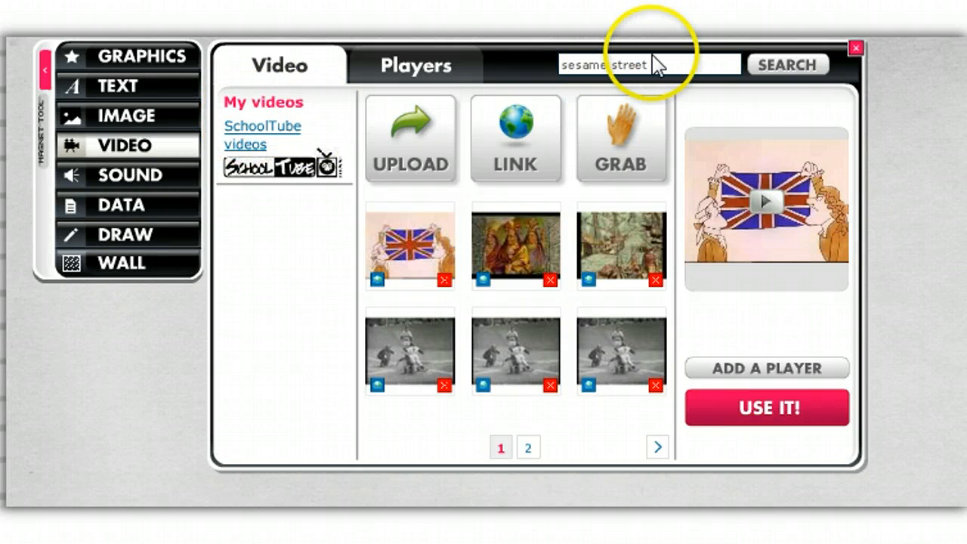
pyautogui.click(306, 167)
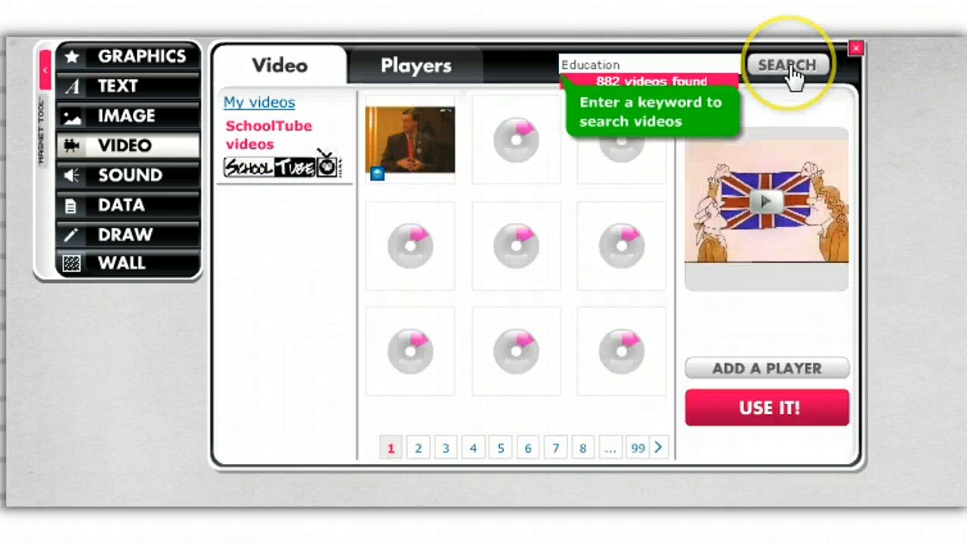
# - Search the SchoolTube videos for "sesame street" and look through result pages 2 to 4
pyautogui.click(787, 65)
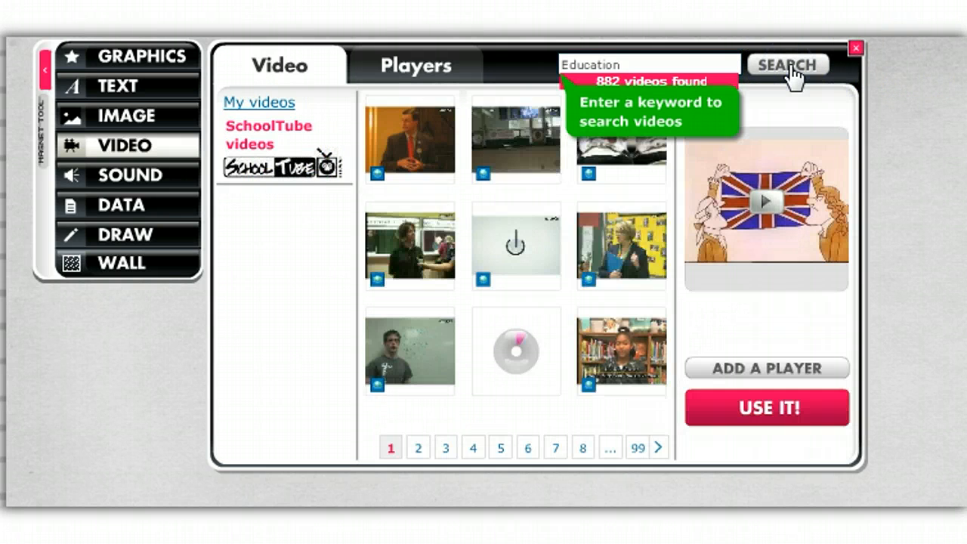
pyautogui.click(538, 62)
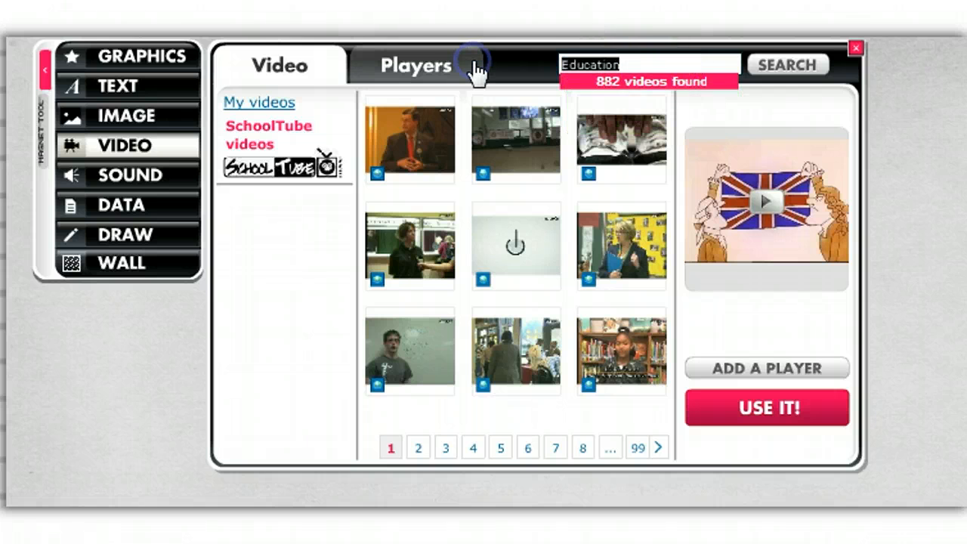
pyautogui.write('sesame street')
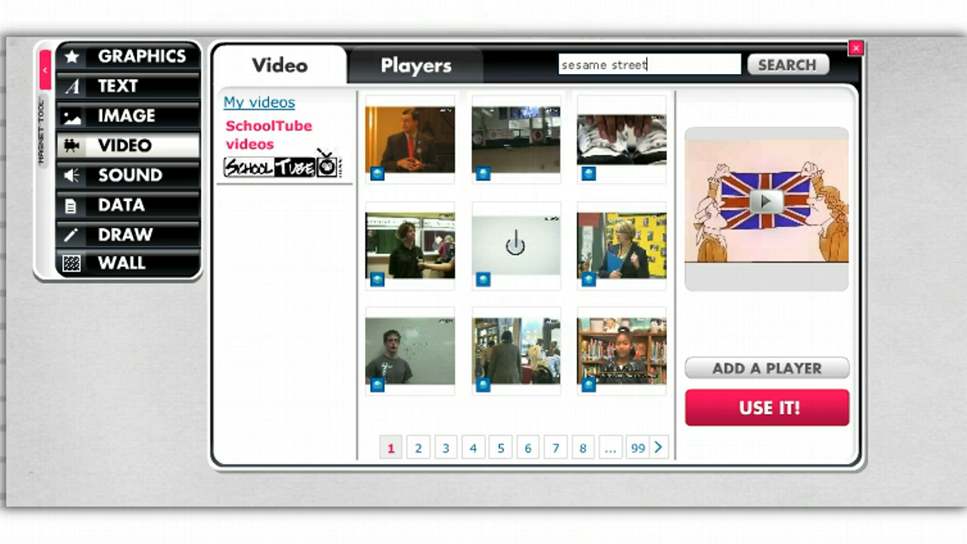
pyautogui.click(795, 63)
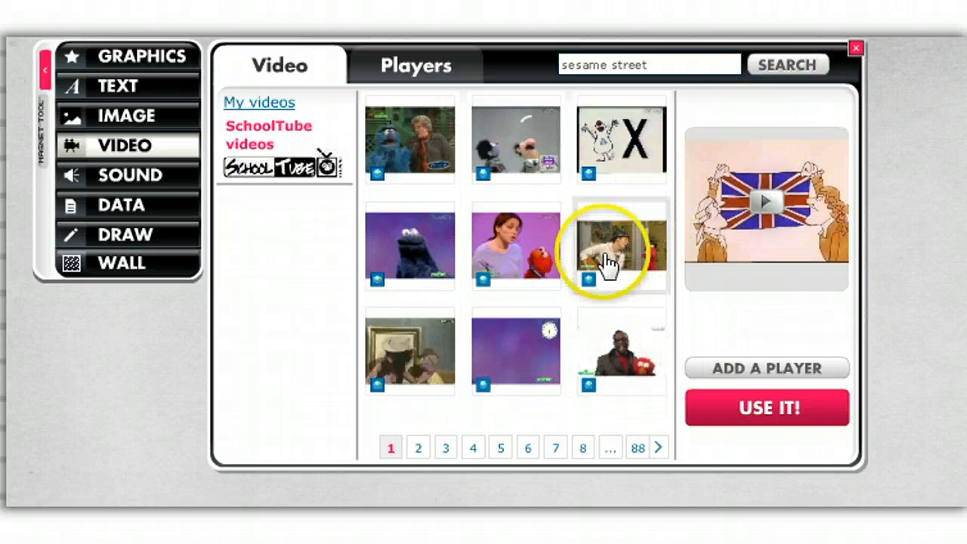
pyautogui.click(418, 448)
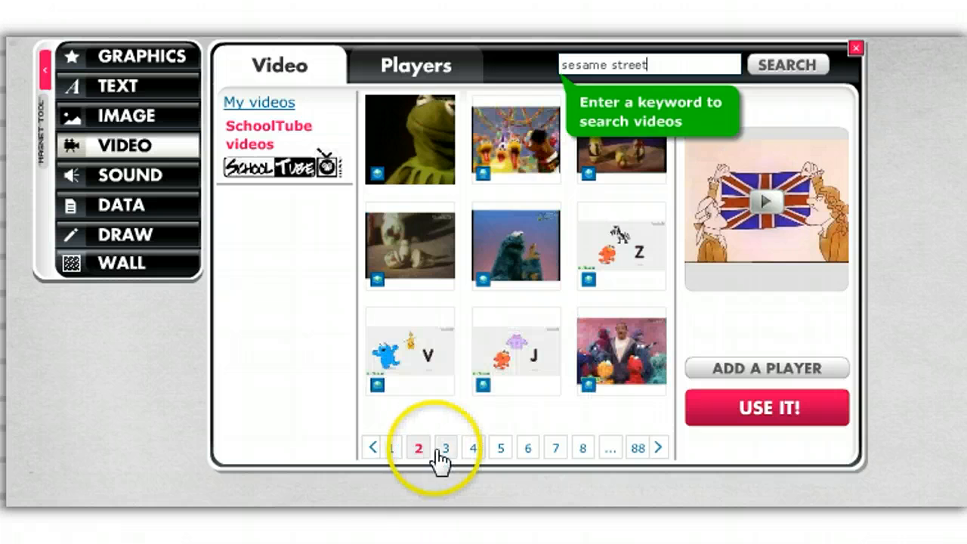
pyautogui.click(443, 451)
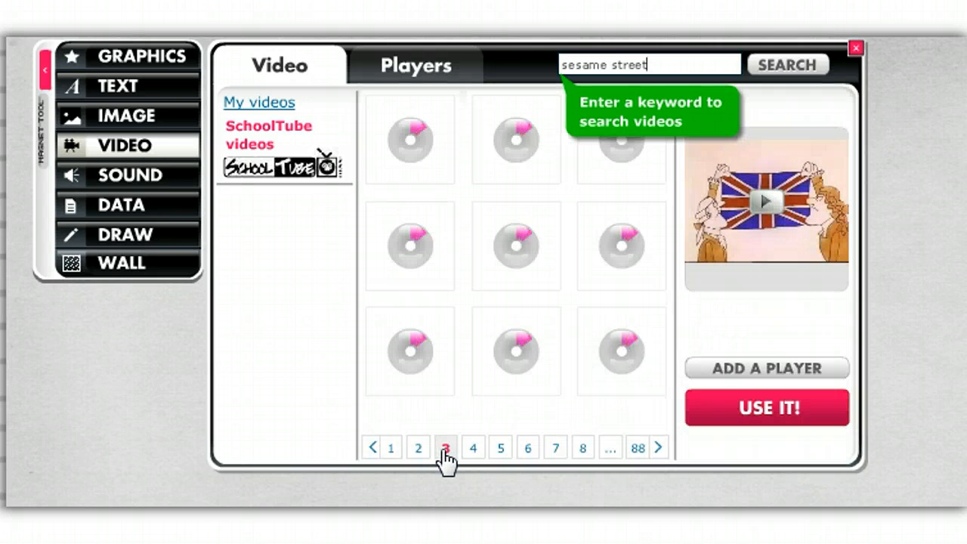
pyautogui.click(473, 448)
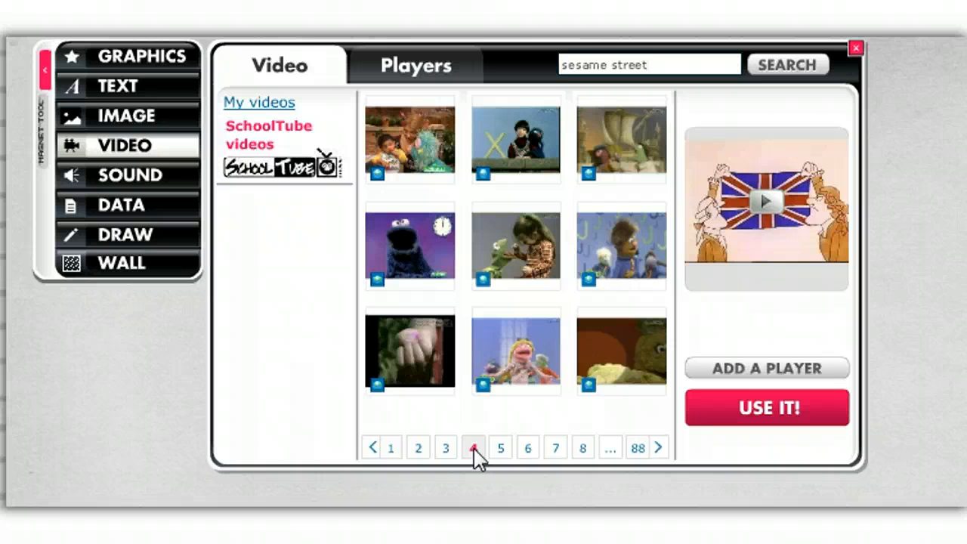
# - Choose the Sesame Street video with the blue monster and grey-haired woman, and open the player designs for it
pyautogui.click(151, 496)
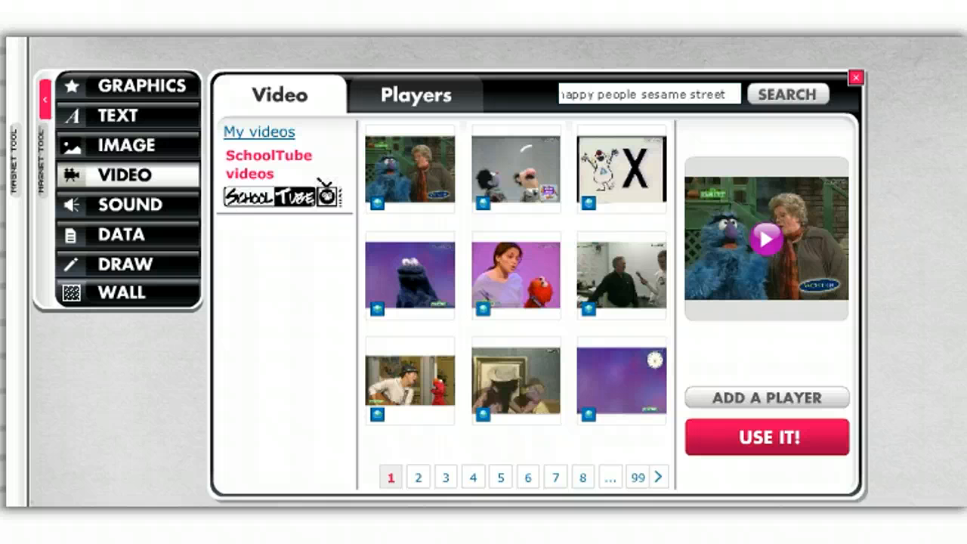
pyautogui.click(765, 235)
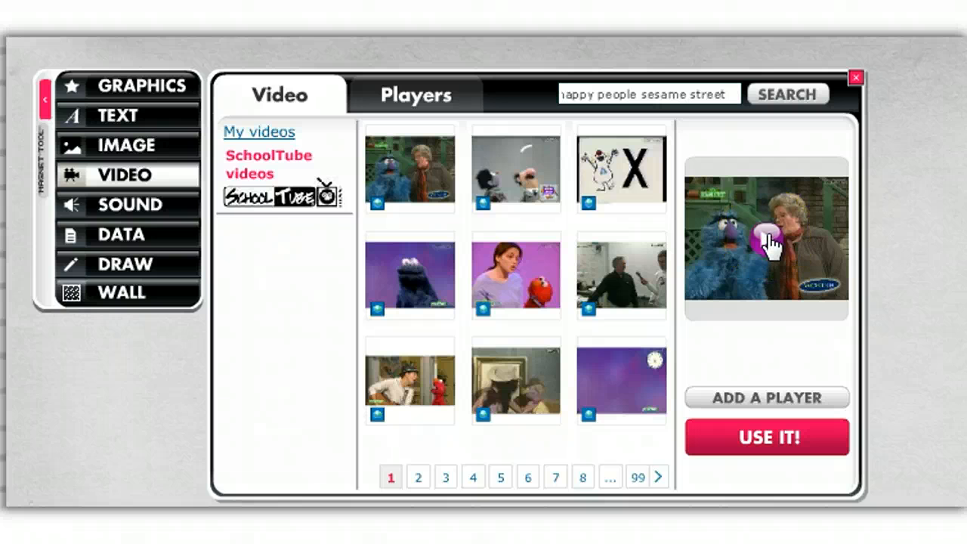
pyautogui.click(777, 441)
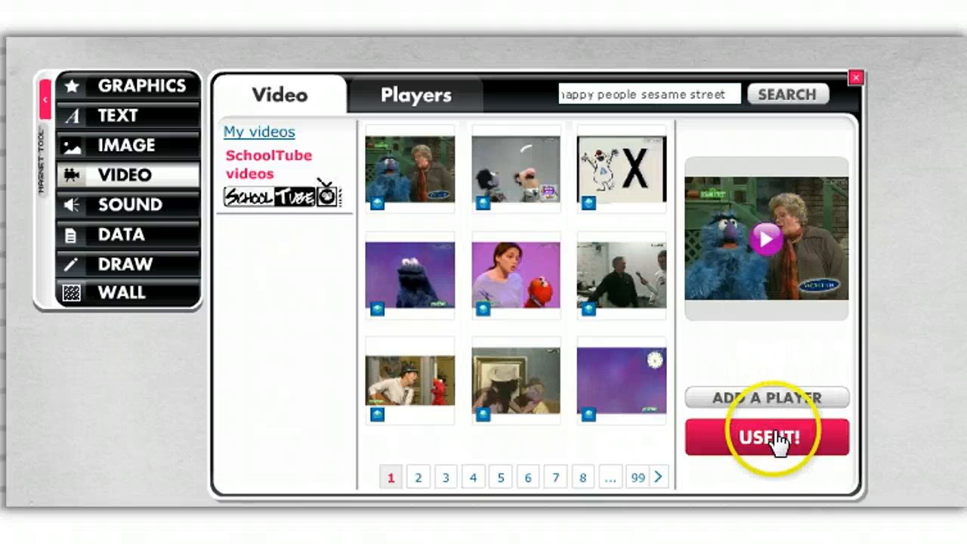
pyautogui.click(779, 400)
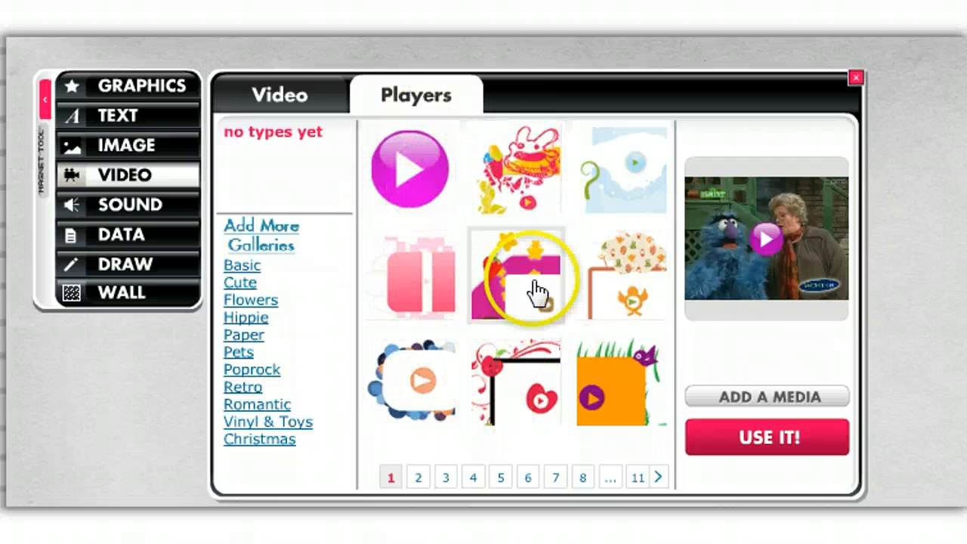
# - Look through the Basic, Cute, Flowers, Hippie and Paper galleries of video player designs
pyautogui.click(248, 262)
pyautogui.click(249, 300)
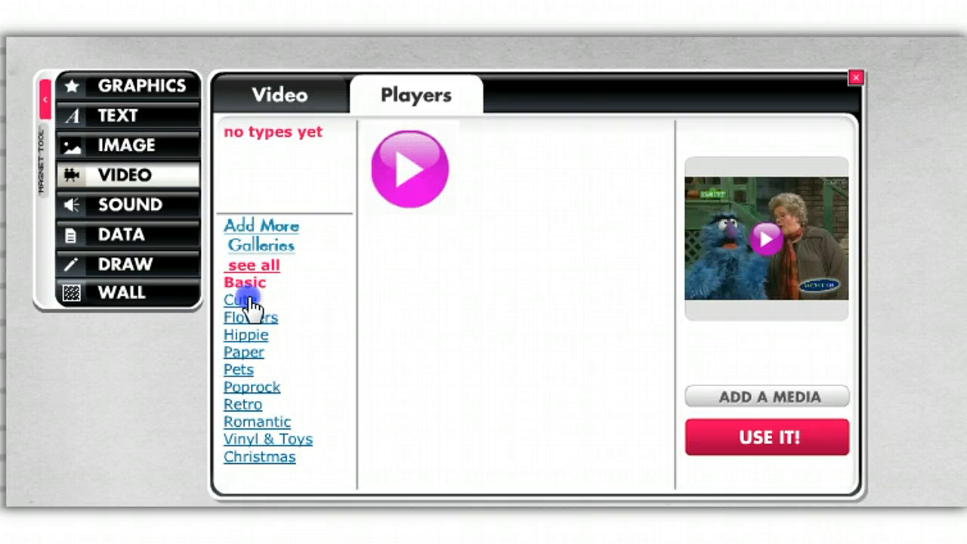
pyautogui.click(250, 318)
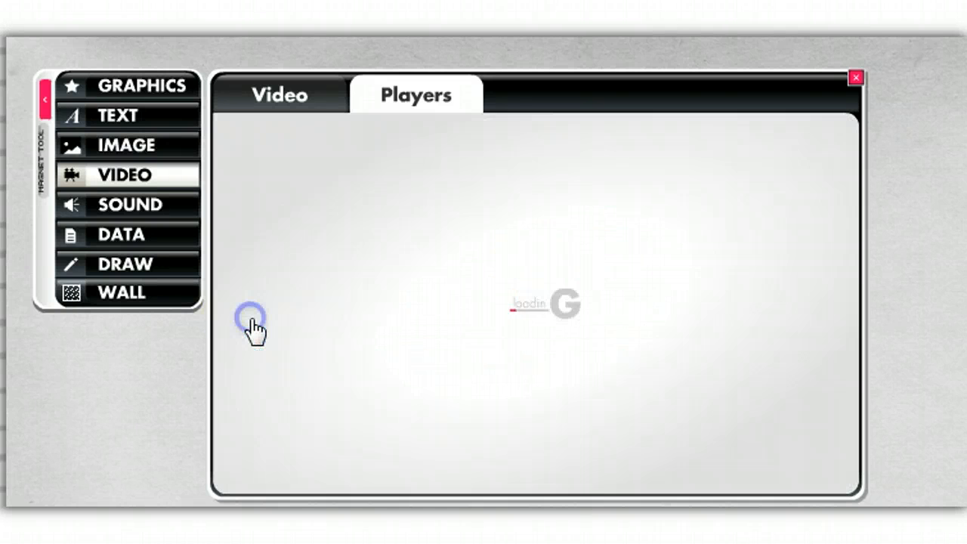
pyautogui.click(249, 337)
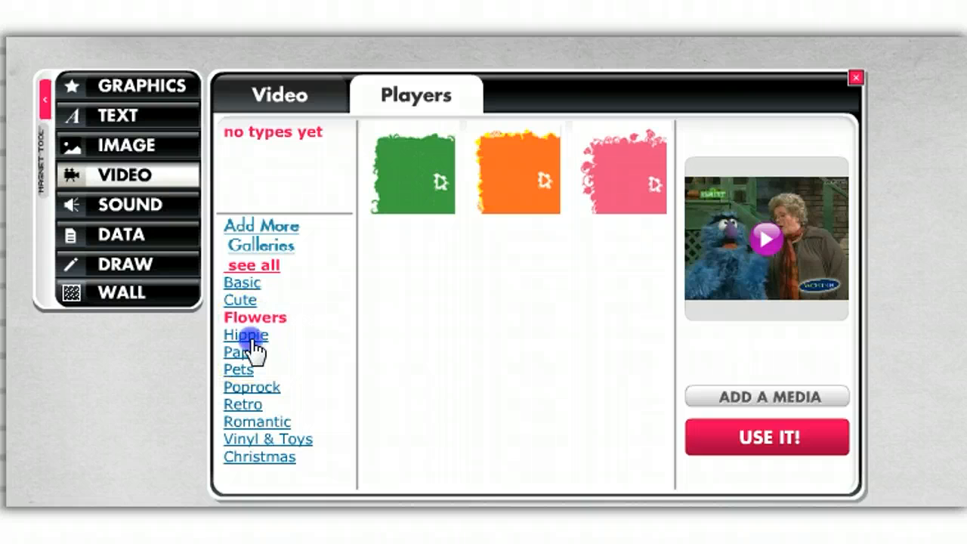
pyautogui.click(252, 353)
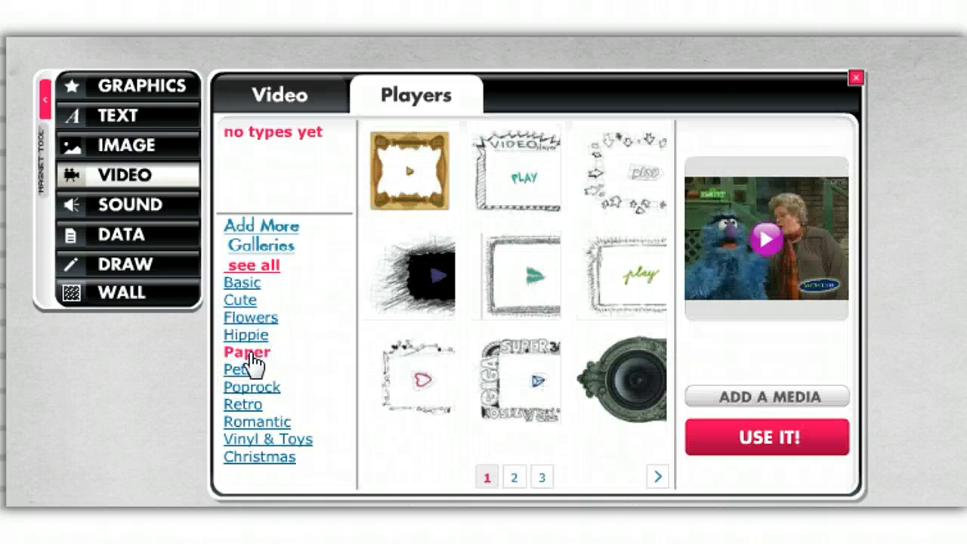
pyautogui.click(69, 502)
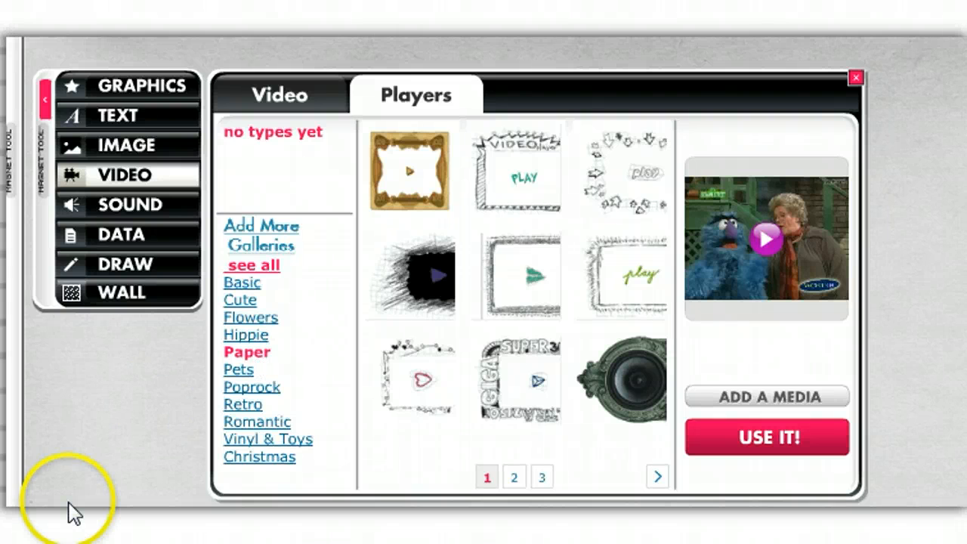
pyautogui.click(260, 347)
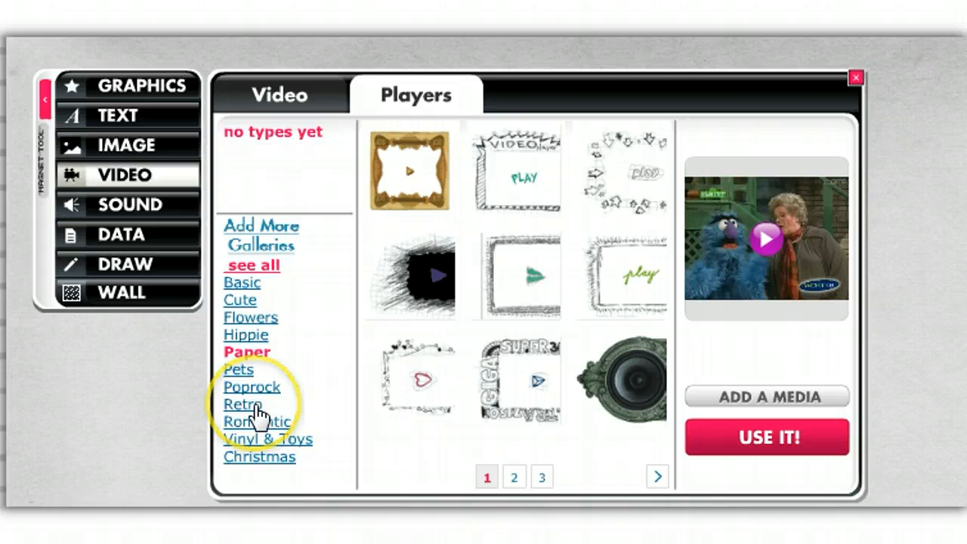
# - Apply the wooden television player from the Retro gallery to the video and add it to the glog
pyautogui.click(255, 407)
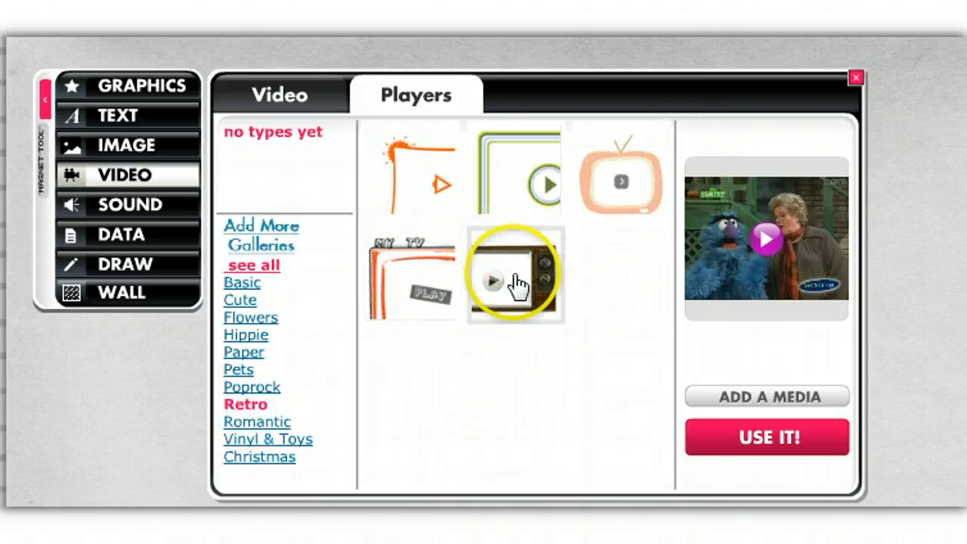
pyautogui.click(517, 295)
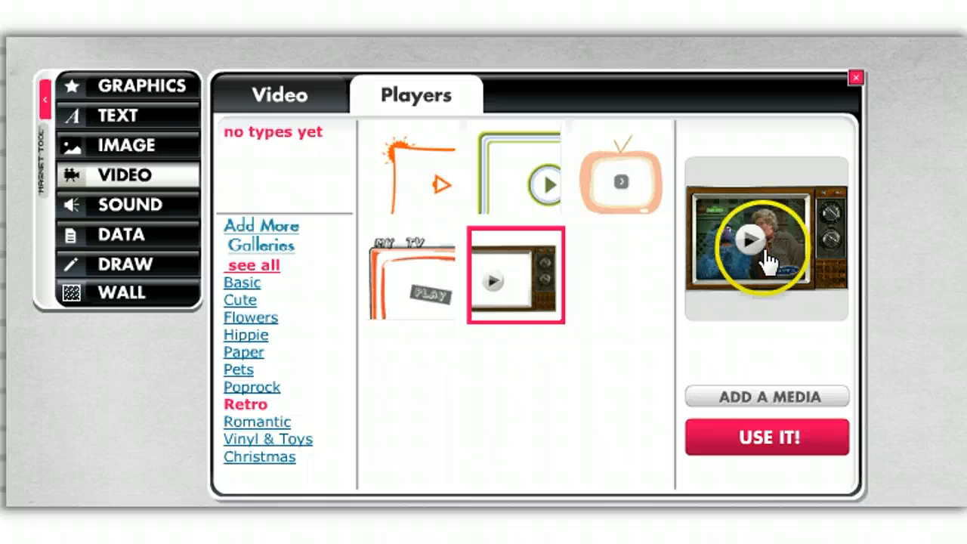
pyautogui.click(773, 438)
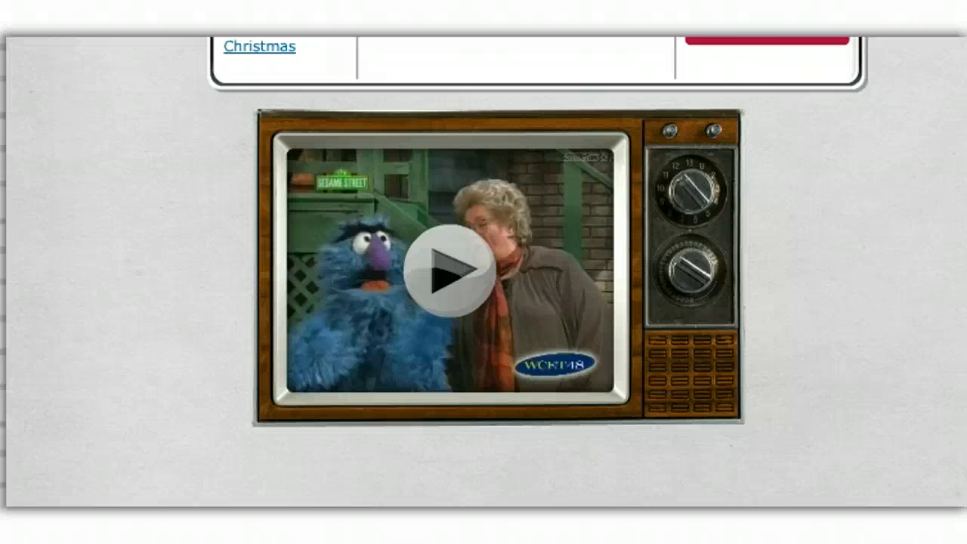
# - Close the video tool window and select the television-framed video on the canvas
pyautogui.scroll(6, 484, 271)
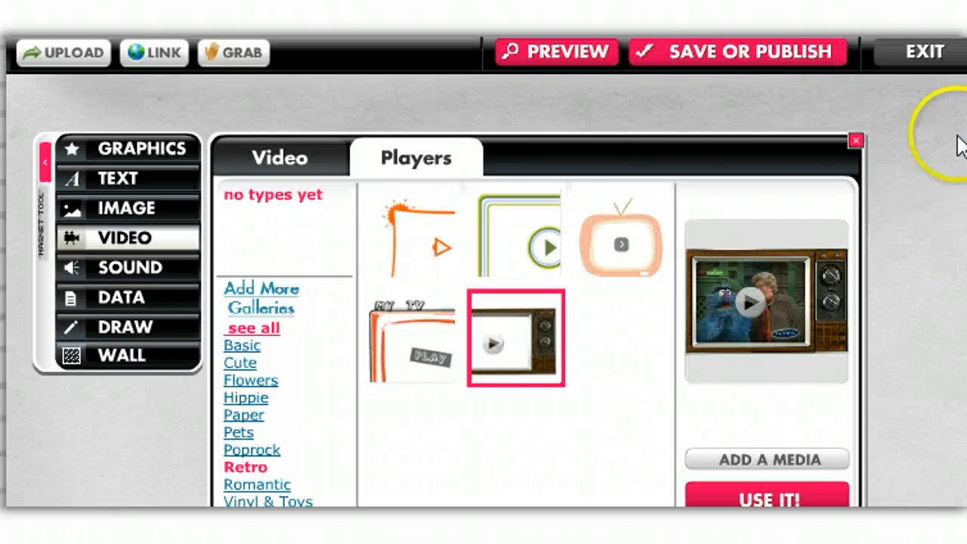
pyautogui.click(855, 141)
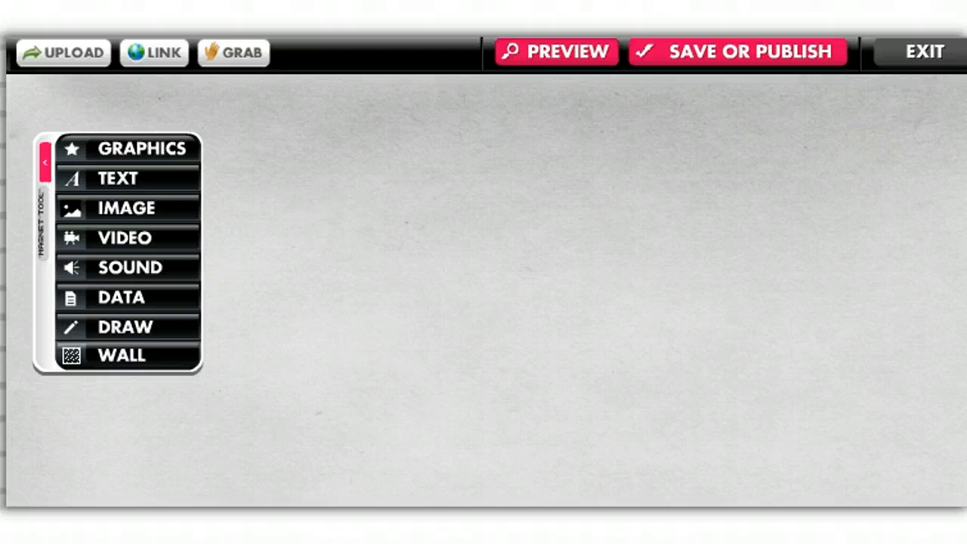
pyautogui.scroll(-6, 416, 257)
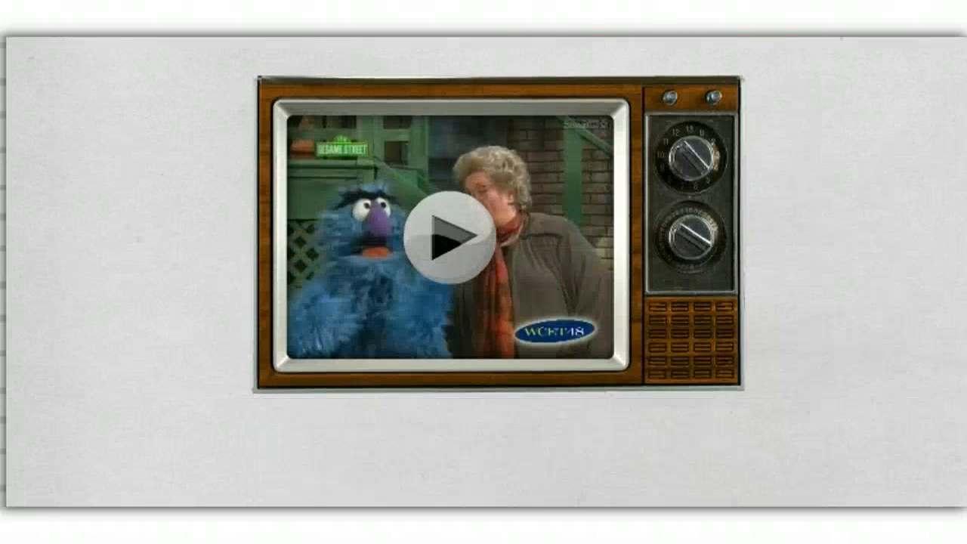
pyautogui.click(535, 231)
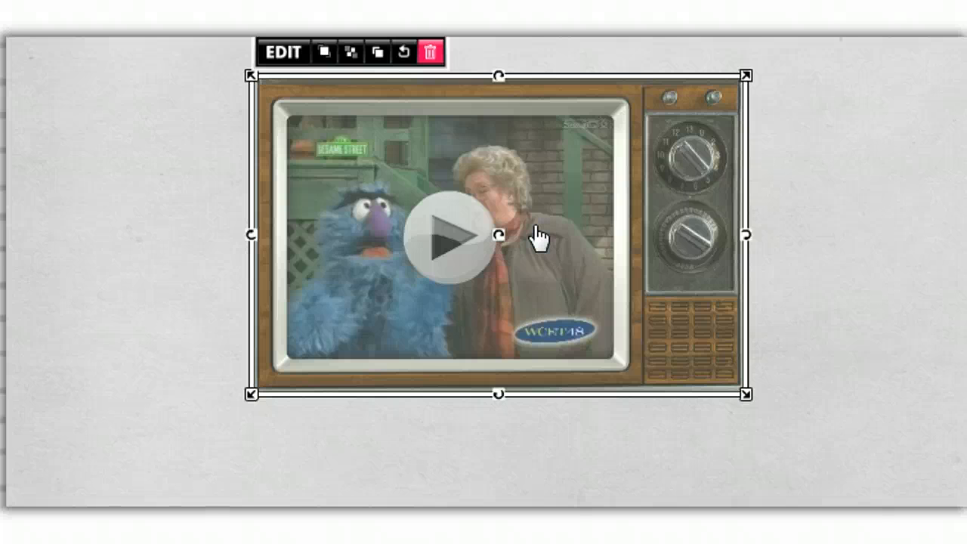
# - Save the Sesame Street glog as unfinished and private, and open it for viewing
pyautogui.click(453, 234)
pyautogui.click(448, 231)
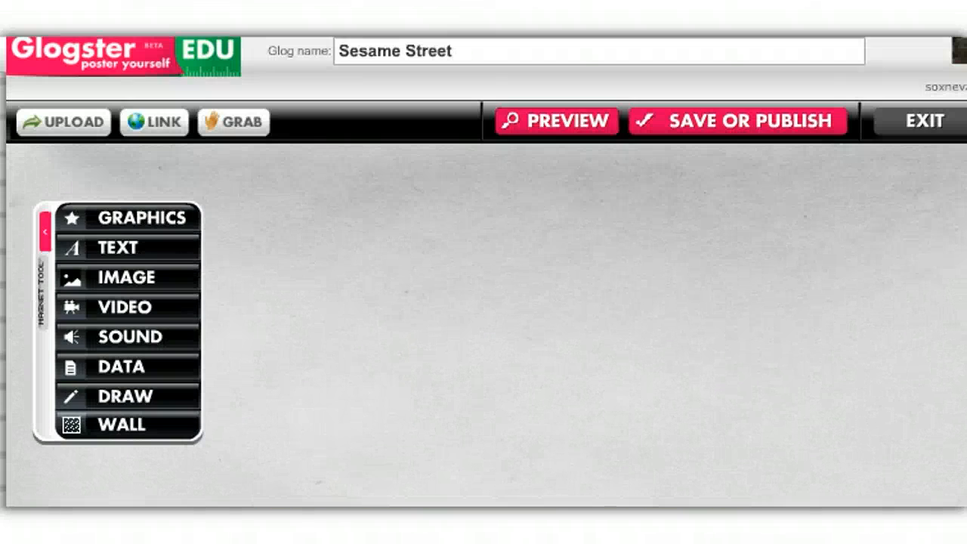
pyautogui.click(702, 120)
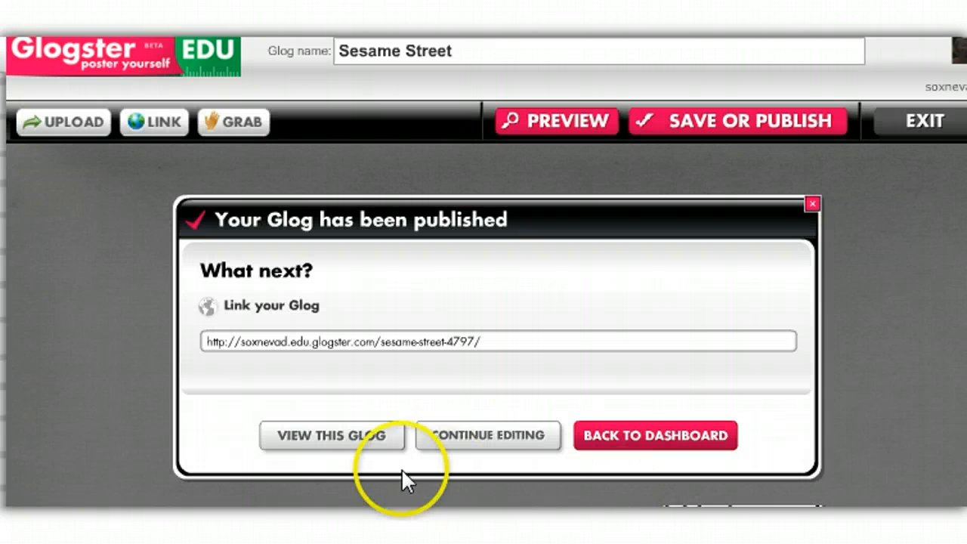
pyautogui.click(364, 446)
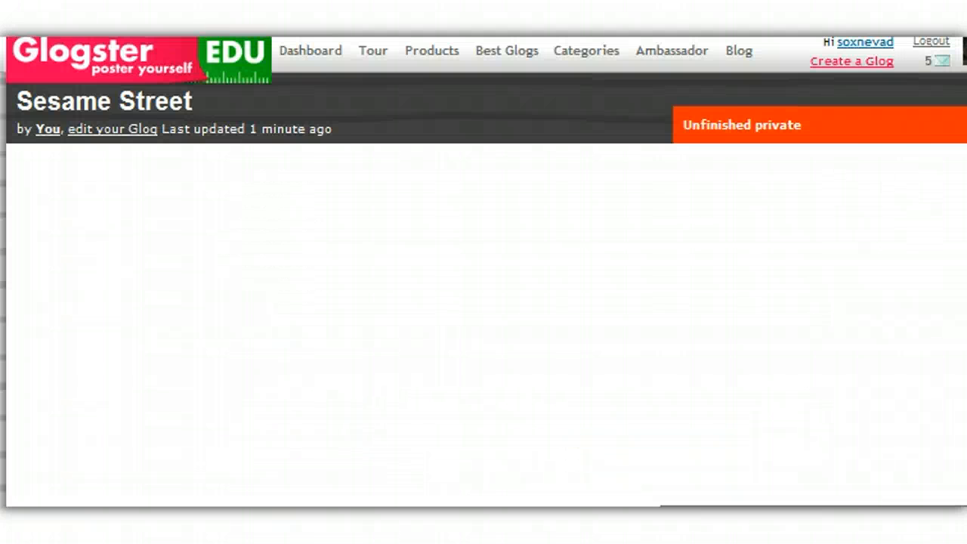
# - Play the television-framed video in the saved glog to test it, pausing and resuming once before stopping playback
pyautogui.scroll(-10, 483, 272)
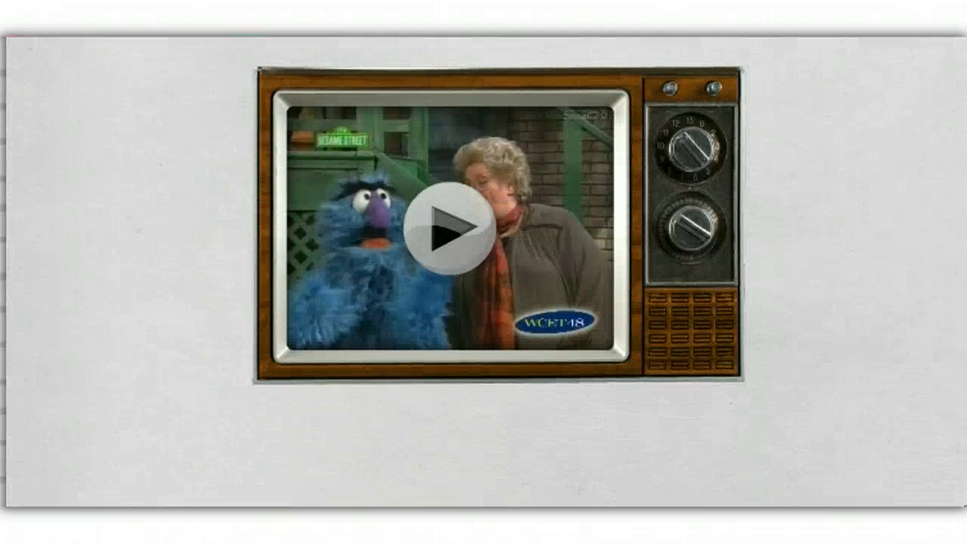
pyautogui.click(451, 239)
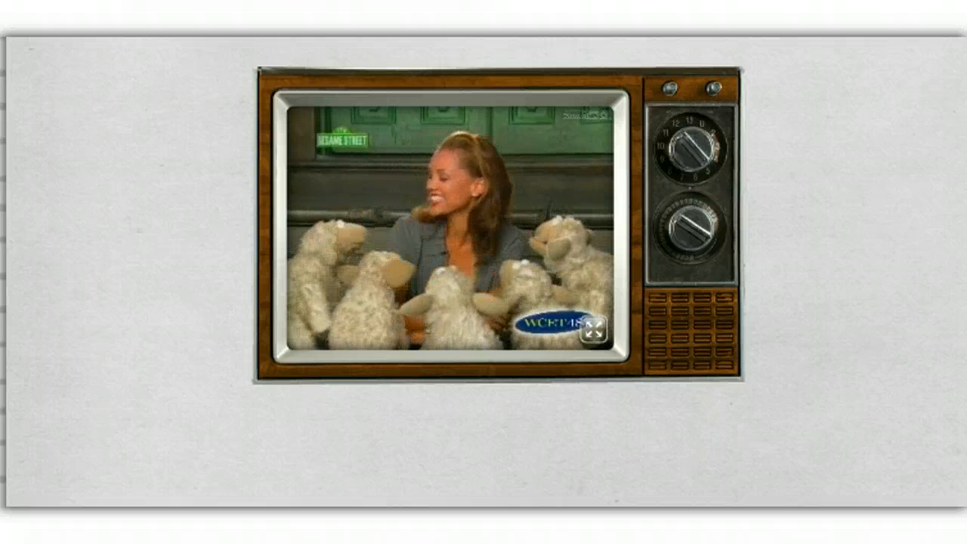
pyautogui.click(356, 438)
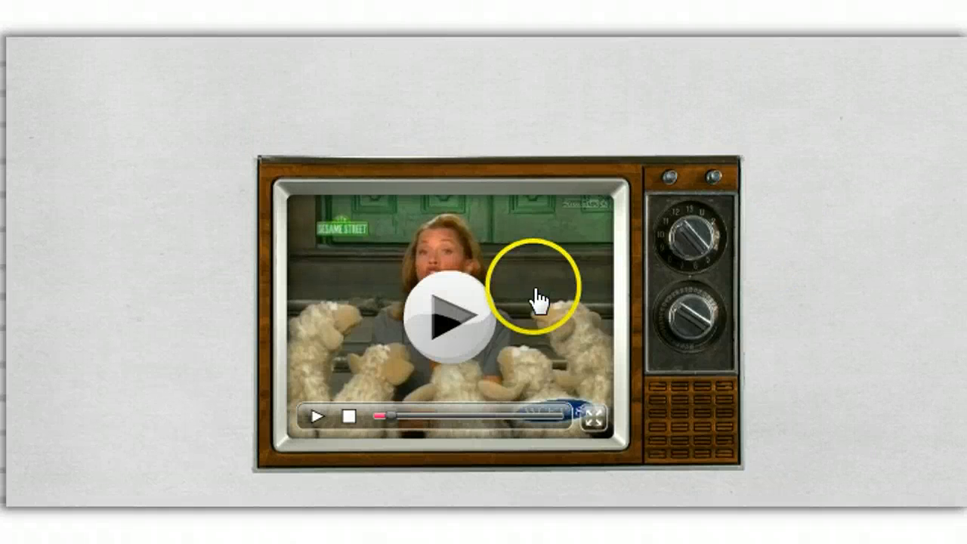
pyautogui.click(538, 298)
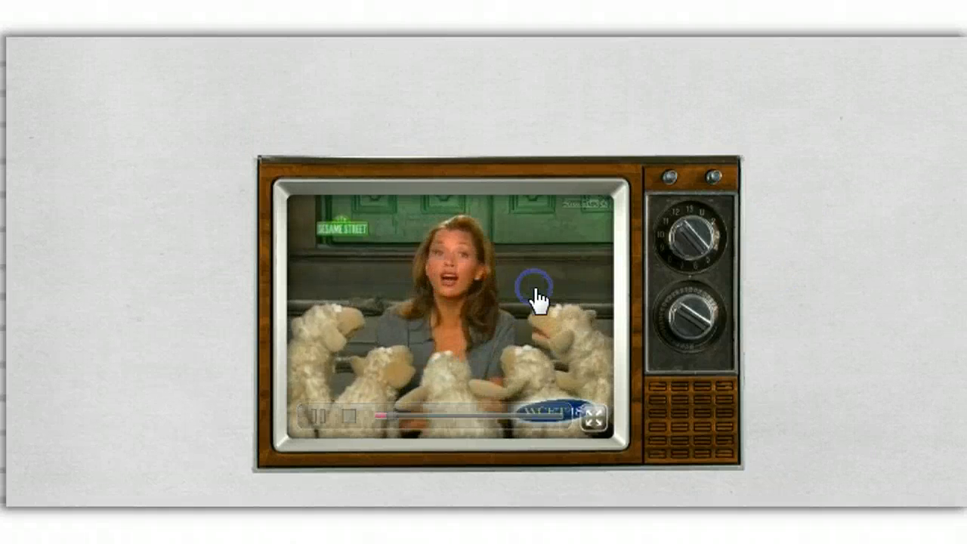
pyautogui.click(346, 421)
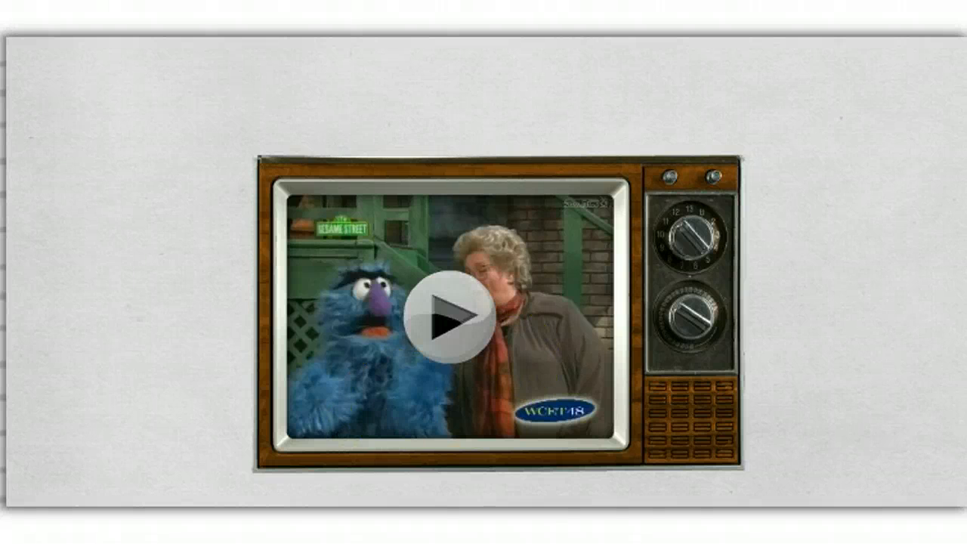
pyautogui.scroll(6, 484, 272)
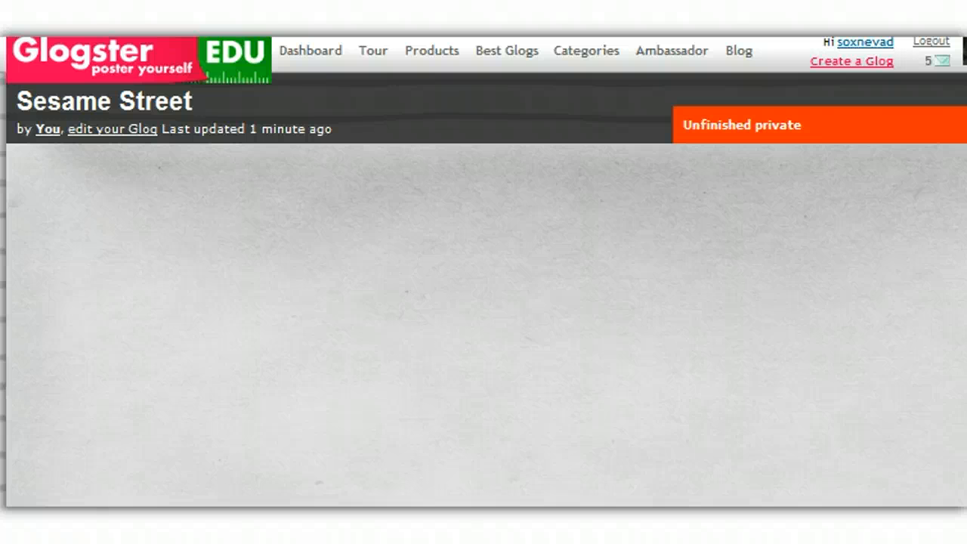
pyautogui.scroll(-5, 833, 259)
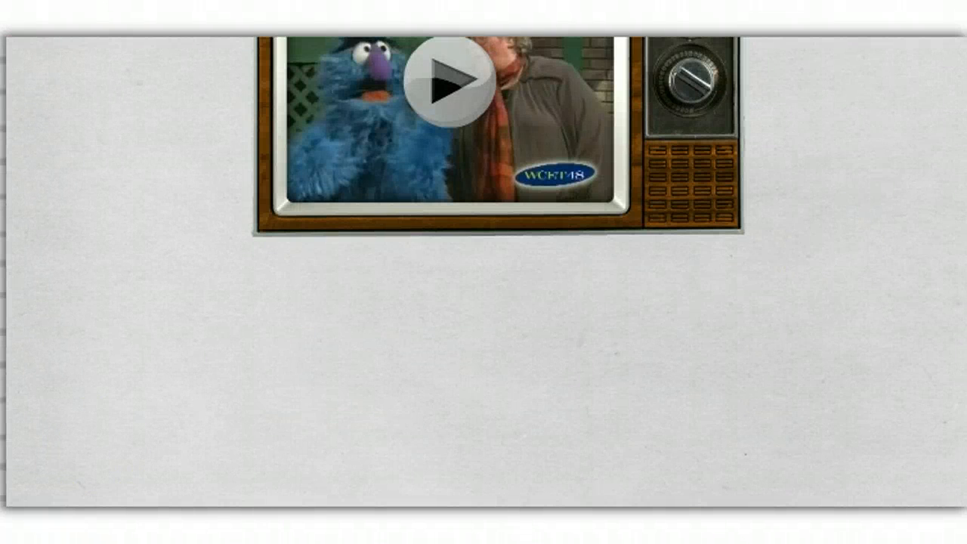
pyautogui.scroll(5, 483, 271)
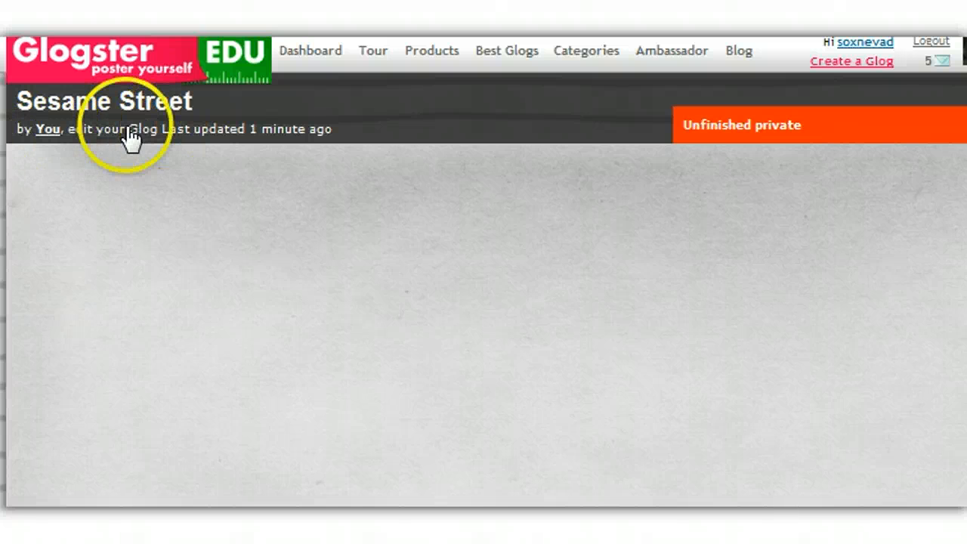